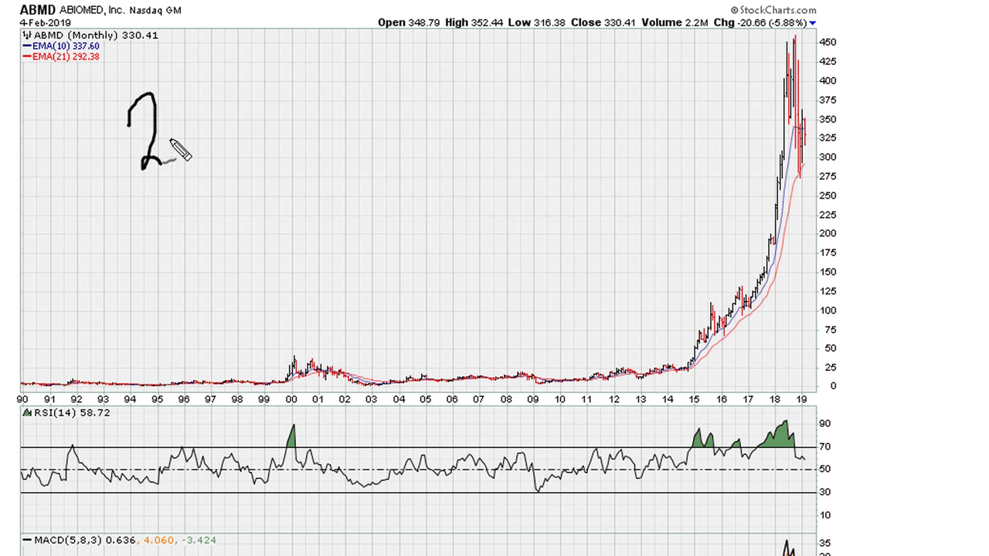
# Step: Handwrite "28 YRS MONTHLY" in black on the empty area of the ABMD price chart
pyautogui.moveTo(185, 94)
pyautogui.mouseDown()
pyautogui.moveTo(192, 129)
pyautogui.moveTo(188, 97)
pyautogui.moveTo(245, 140)
pyautogui.moveTo(259, 124)
pyautogui.moveTo(264, 143)
pyautogui.moveTo(277, 112)
pyautogui.moveTo(272, 139)
pyautogui.mouseUp()
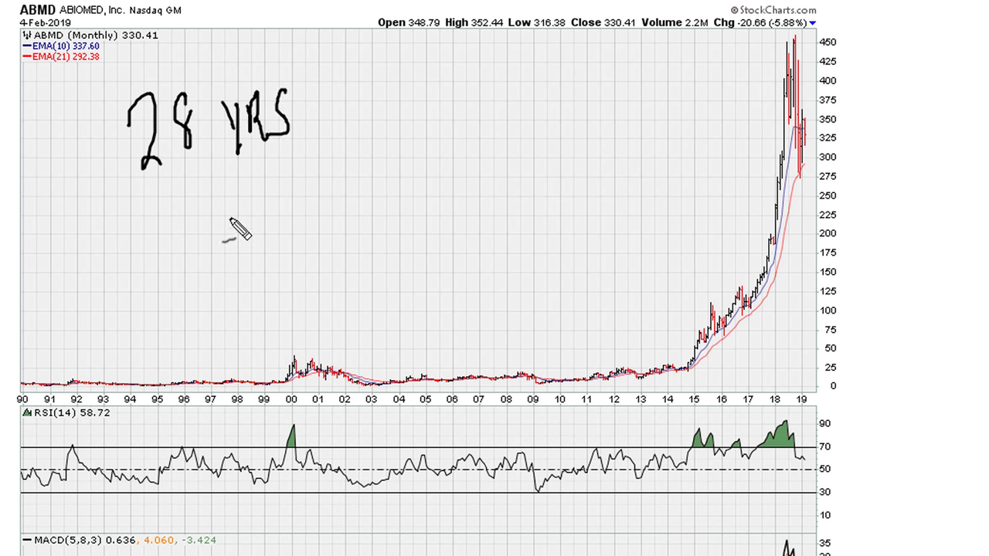
pyautogui.moveTo(226, 230)
pyautogui.mouseDown()
pyautogui.moveTo(248, 220)
pyautogui.moveTo(267, 185)
pyautogui.moveTo(276, 212)
pyautogui.moveTo(303, 221)
pyautogui.moveTo(326, 215)
pyautogui.moveTo(334, 170)
pyautogui.moveTo(348, 164)
pyautogui.moveTo(357, 209)
pyautogui.moveTo(374, 163)
pyautogui.moveTo(381, 204)
pyautogui.moveTo(396, 187)
pyautogui.moveTo(416, 223)
pyautogui.mouseUp()
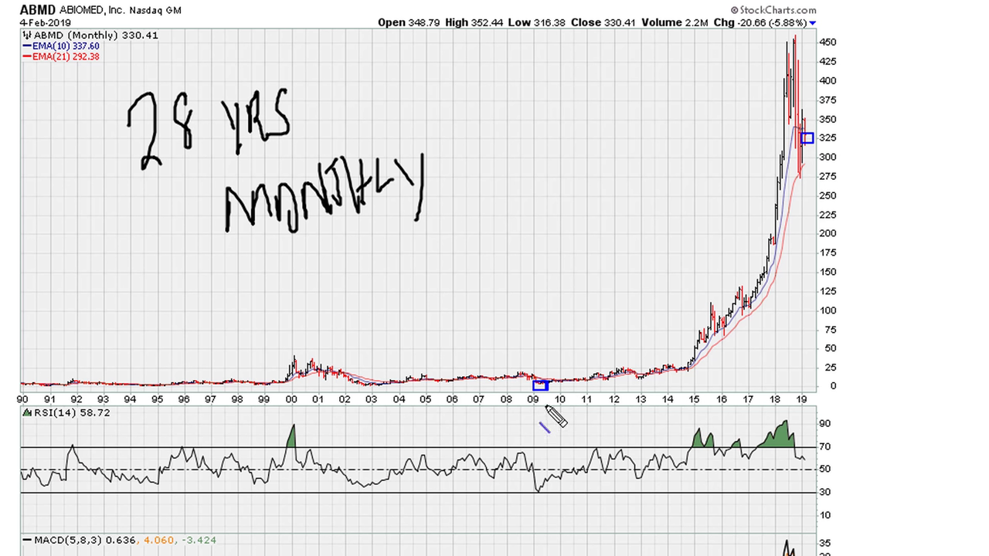
# Step: Draw four increasingly steep blue trendlines under the price from the 2009 low to 2019, boxing the 2009 low and the current price
pyautogui.moveTo(542, 383); pyautogui.dragTo(820, 372)
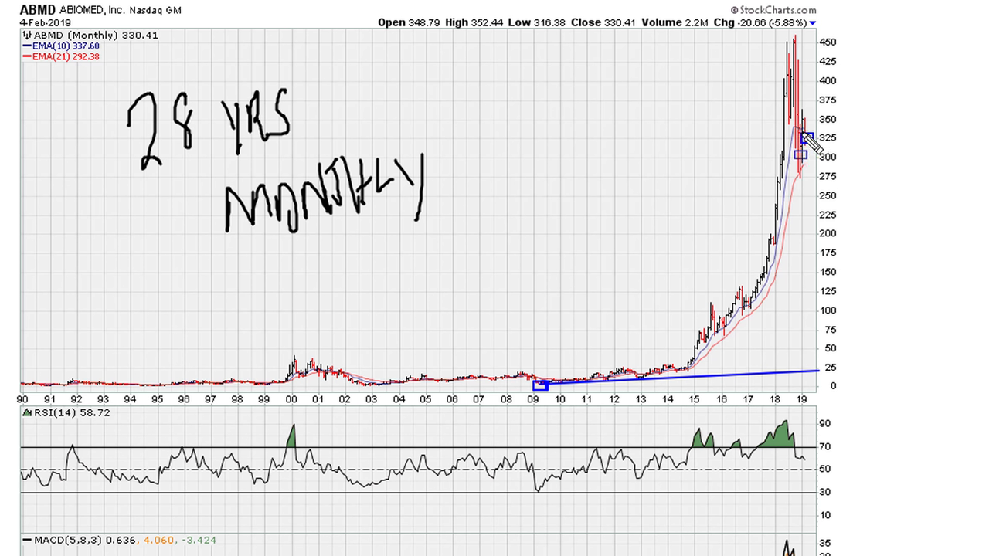
pyautogui.moveTo(803, 136); pyautogui.dragTo(815, 143)
pyautogui.moveTo(641, 378); pyautogui.dragTo(854, 333)
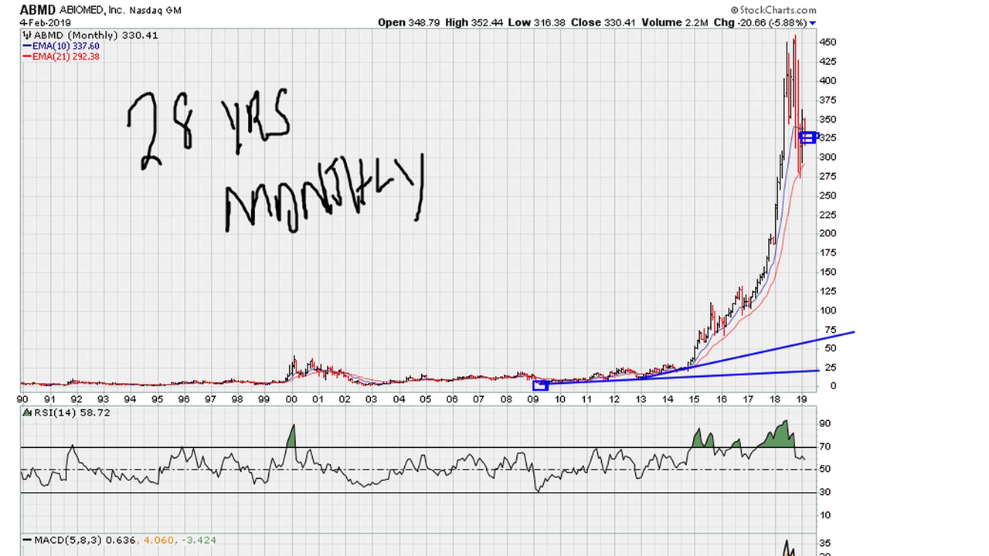
pyautogui.moveTo(689, 368); pyautogui.dragTo(856, 214)
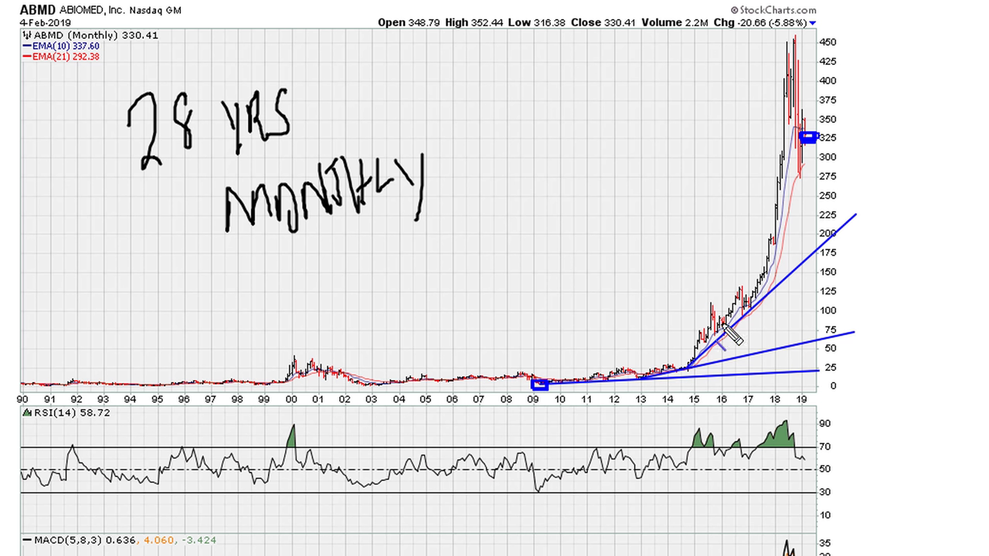
pyautogui.moveTo(753, 313)
pyautogui.mouseDown()
pyautogui.moveTo(840, 151)
pyautogui.moveTo(847, 113)
pyautogui.mouseUp()
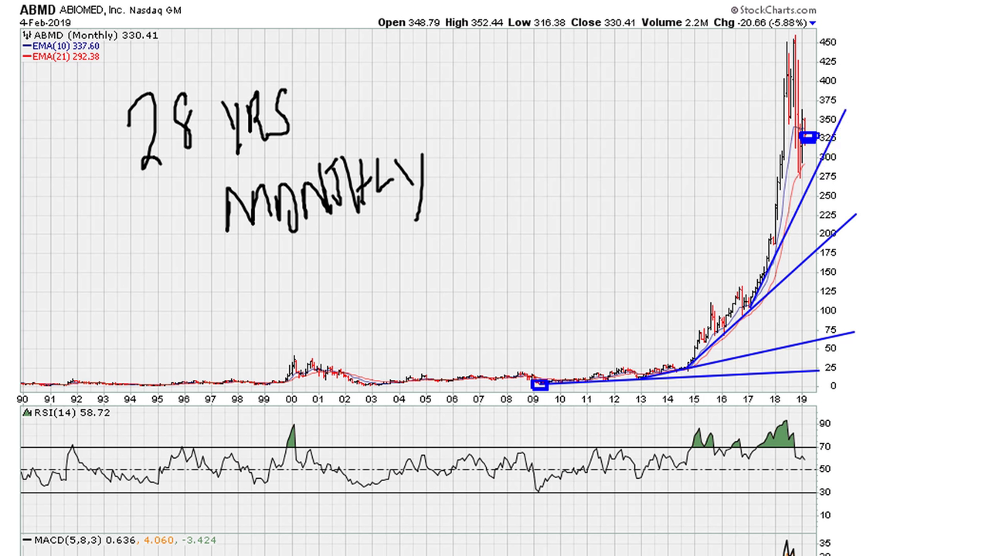
pyautogui.moveTo(533, 381); pyautogui.dragTo(552, 390)
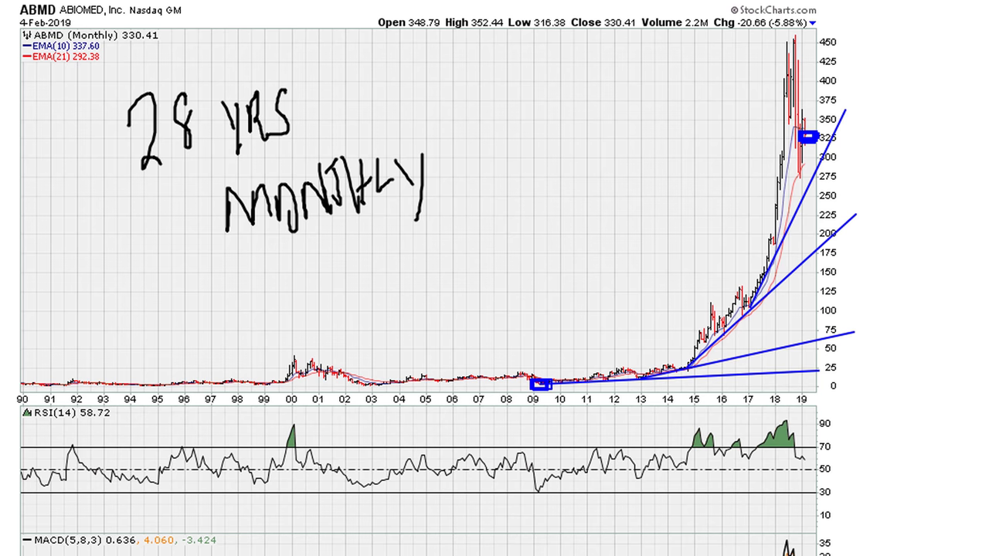
# Step: Switch to the monthly chart with the blue parabolic curve and box the 2009 low and the latest low near 275
pyautogui.press('Escape')
pyautogui.press('Right')
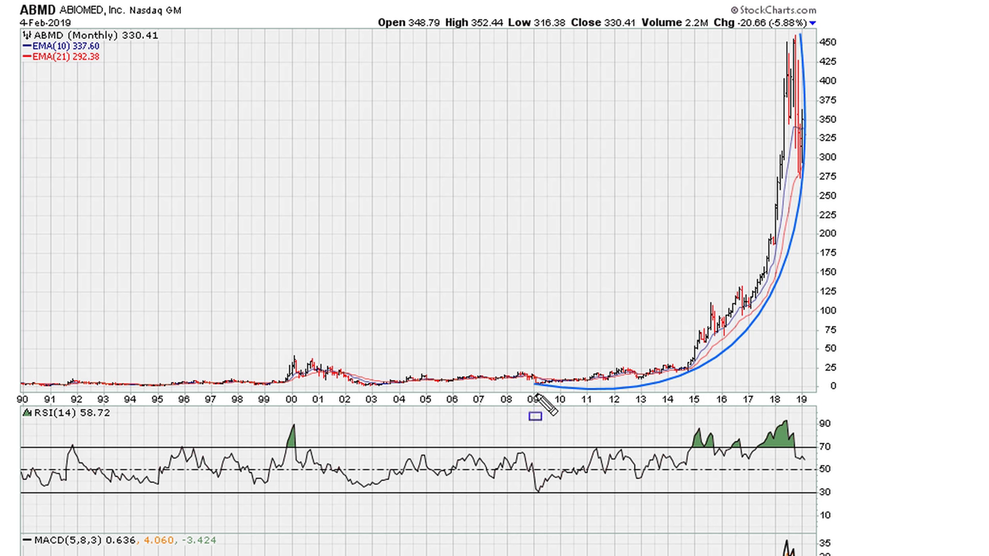
pyautogui.moveTo(532, 381); pyautogui.dragTo(548, 391)
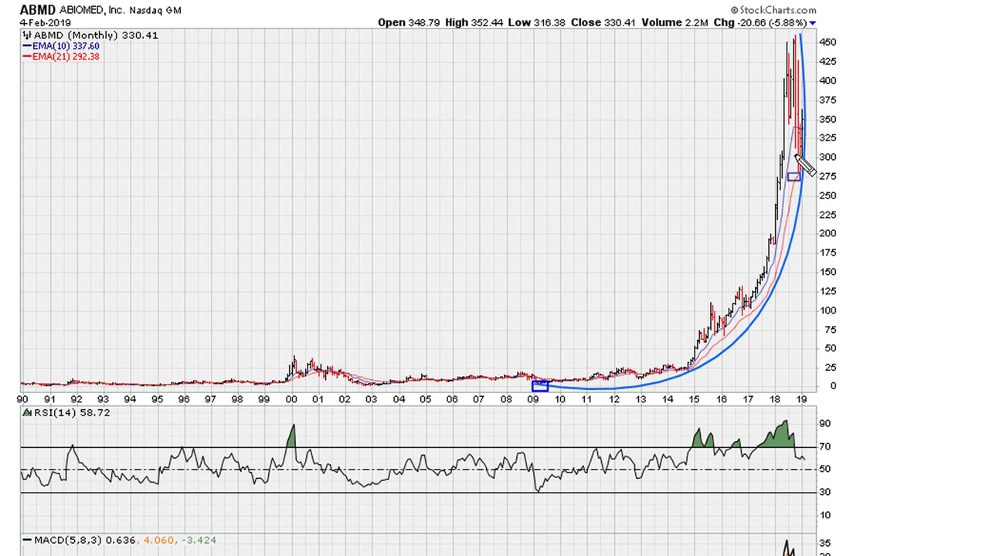
pyautogui.moveTo(795, 174); pyautogui.dragTo(806, 183)
# Step: Draw a red downward arrow across the curve's 2019 end and box the 2009, late-2014 and latest lows along the curve
pyautogui.moveTo(796, 144); pyautogui.dragTo(828, 178)
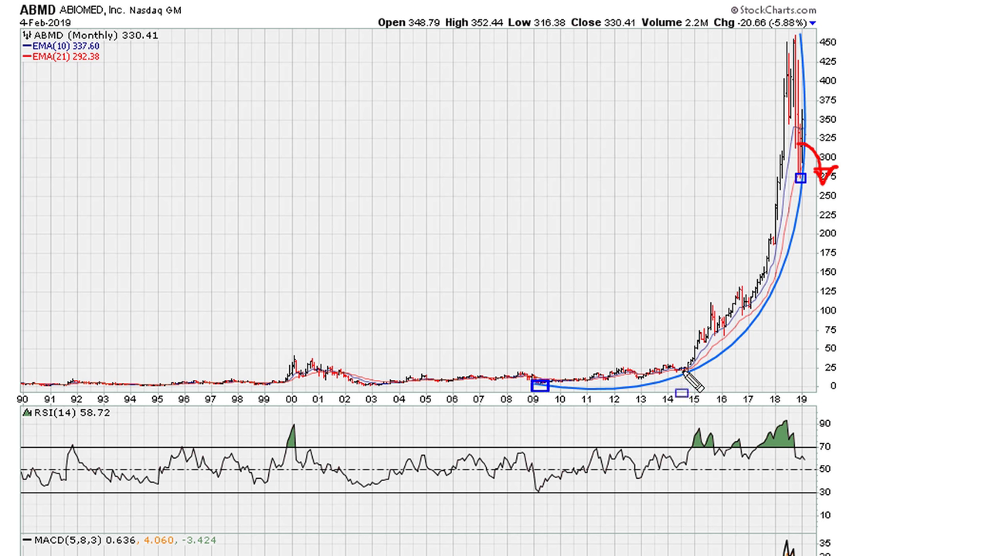
pyautogui.moveTo(685, 368); pyautogui.dragTo(693, 377)
pyautogui.moveTo(795, 174); pyautogui.dragTo(809, 186)
pyautogui.moveTo(532, 379); pyautogui.dragTo(550, 392)
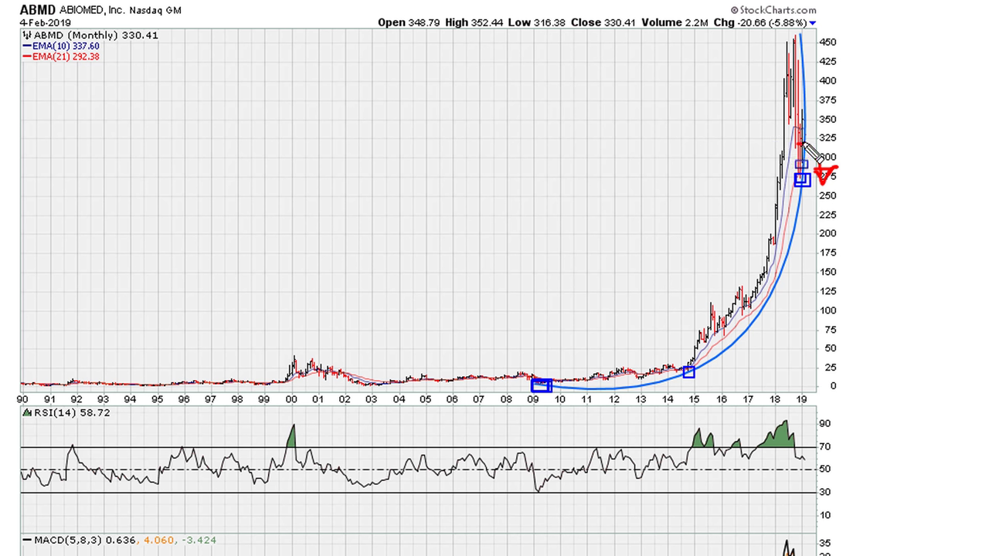
pyautogui.moveTo(797, 140); pyautogui.dragTo(806, 147)
# Step: Clear the markup and draw a blue RSI trendline through the boxed 2009 and 2013 lows, also boxing the 2009 price low
pyautogui.press('Escape')
pyautogui.hotkey('ctrl', 'z')
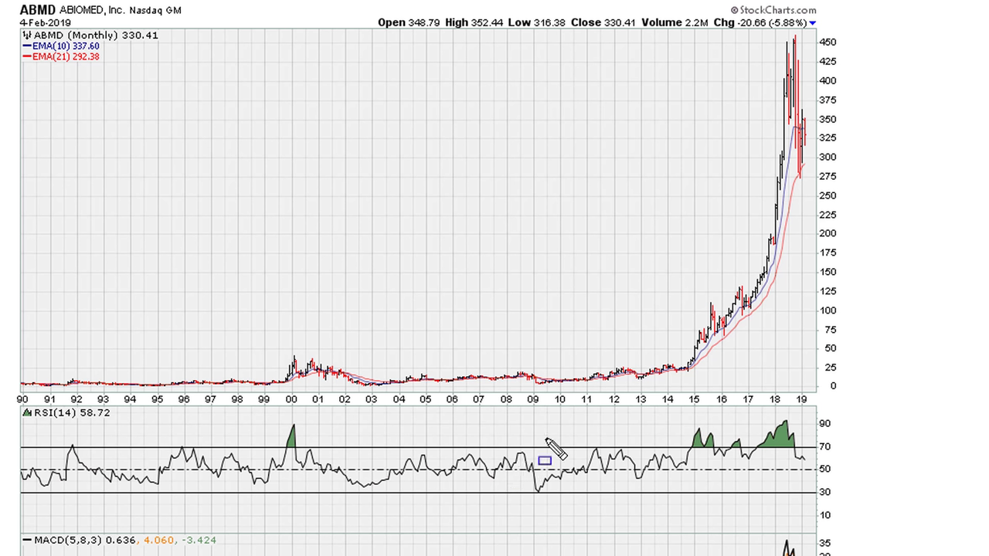
pyautogui.moveTo(538, 381); pyautogui.dragTo(548, 390)
pyautogui.moveTo(531, 486); pyautogui.dragTo(551, 499)
pyautogui.moveTo(540, 490); pyautogui.dragTo(834, 457)
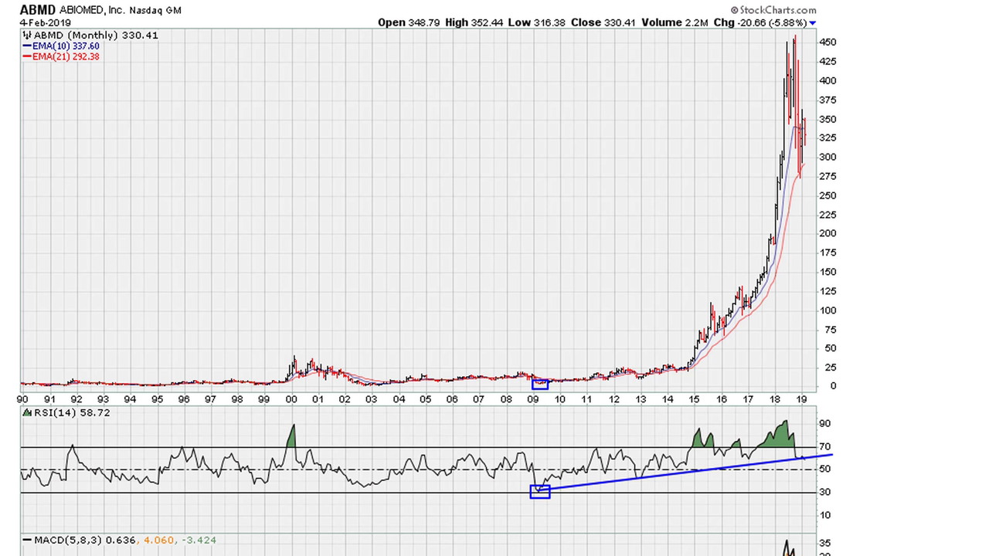
pyautogui.moveTo(631, 473); pyautogui.dragTo(648, 484)
# Step: Handwrite three black question marks beside the RSI trendline's 2019 end
pyautogui.moveTo(845, 427)
pyautogui.mouseDown()
pyautogui.moveTo(858, 404)
pyautogui.moveTo(854, 464)
pyautogui.mouseUp()
pyautogui.click(853, 486)
pyautogui.moveTo(881, 428); pyautogui.dragTo(881, 464)
pyautogui.click(882, 484)
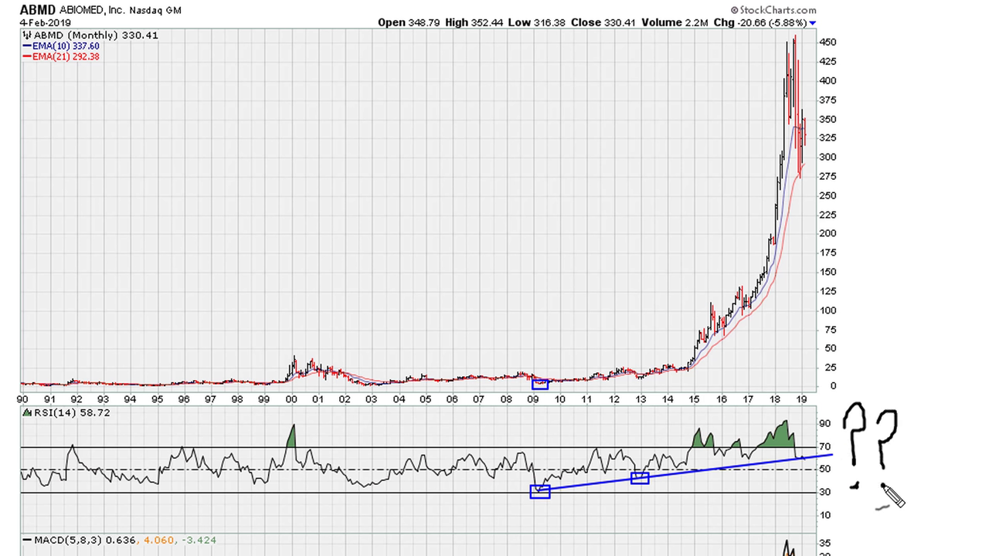
pyautogui.moveTo(900, 430)
pyautogui.mouseDown()
pyautogui.moveTo(921, 421)
pyautogui.moveTo(904, 470)
pyautogui.mouseUp()
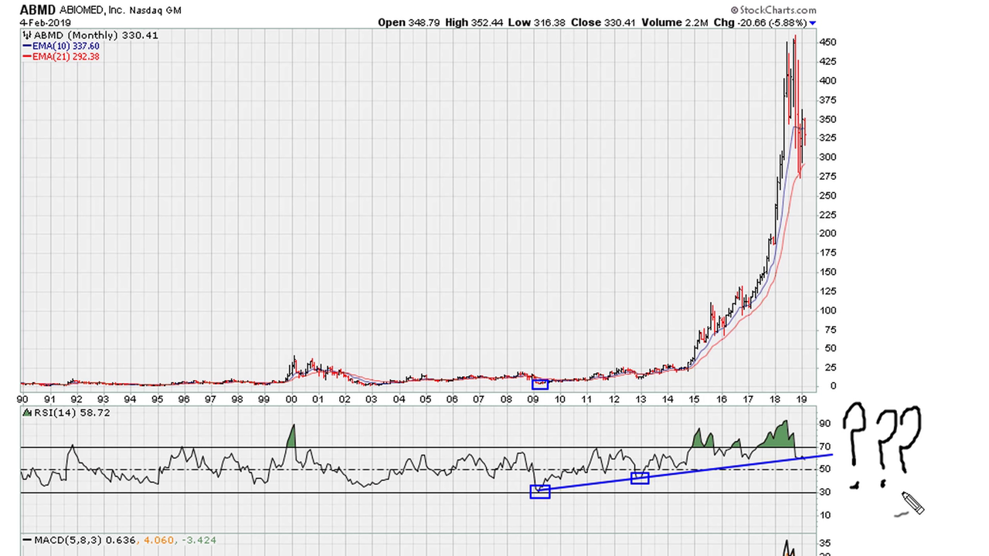
pyautogui.click(905, 485)
pyautogui.click(883, 480)
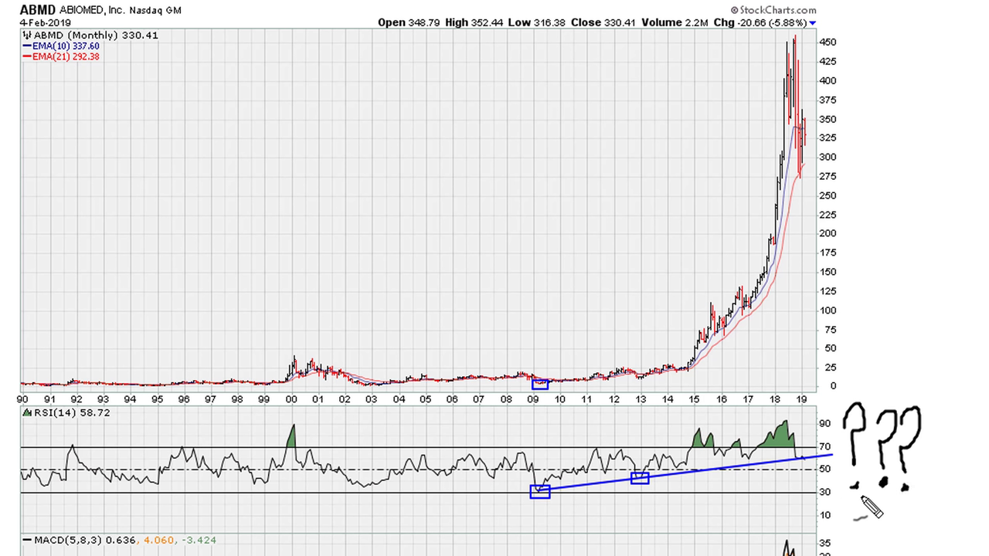
pyautogui.click(855, 486)
# Step: Box the 2009 low and the current price on the price chart, and retrace the RSI trendline in thicker blue
pyautogui.moveTo(529, 380); pyautogui.dragTo(549, 391)
pyautogui.moveTo(798, 134); pyautogui.dragTo(810, 143)
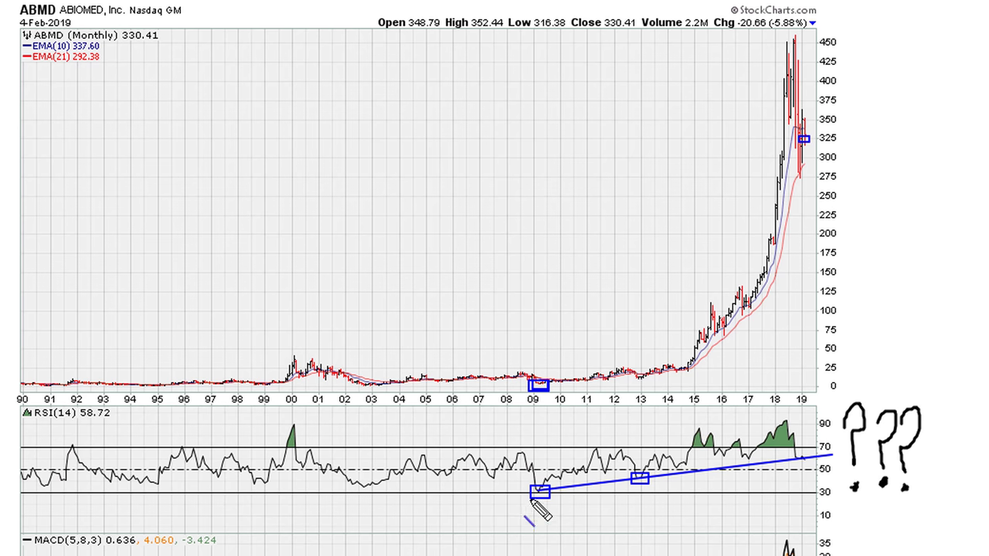
pyautogui.moveTo(539, 490); pyautogui.dragTo(843, 455)
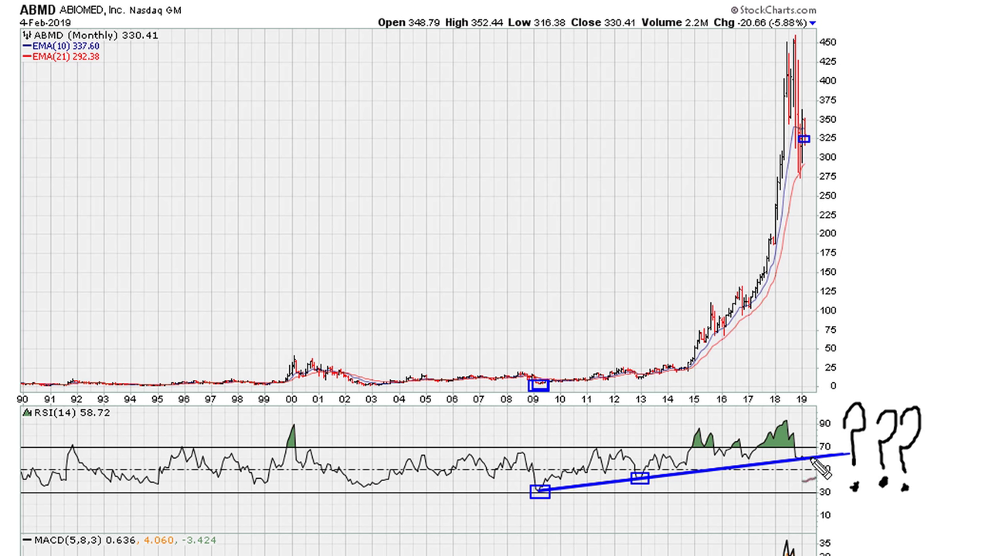
# Step: Draw a red downward arrow and a green upward arrow from the current RSI, plus a green upward arrow at the current price
pyautogui.moveTo(804, 455)
pyautogui.mouseDown()
pyautogui.moveTo(822, 482)
pyautogui.moveTo(816, 476)
pyautogui.moveTo(830, 477)
pyautogui.mouseUp()
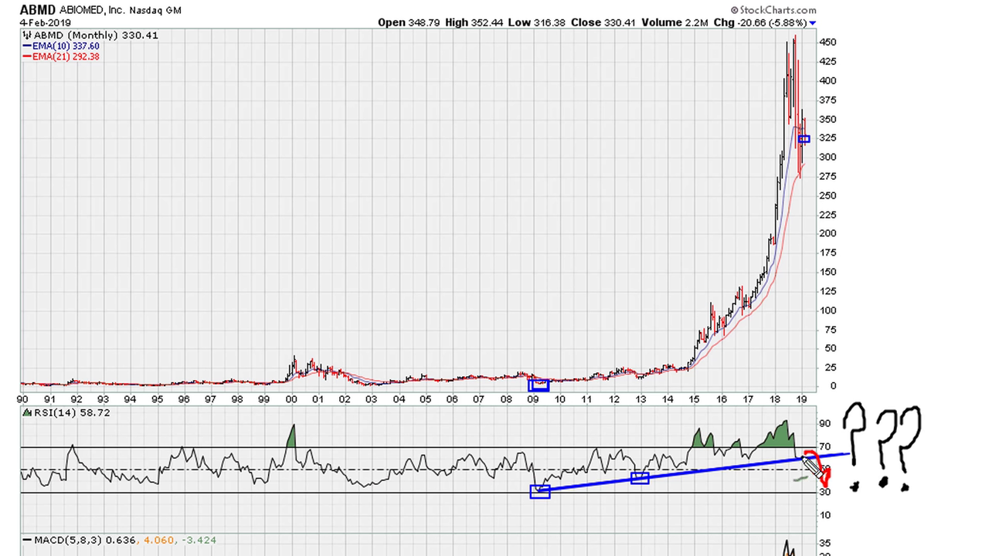
pyautogui.moveTo(803, 458)
pyautogui.mouseDown()
pyautogui.moveTo(813, 418)
pyautogui.moveTo(821, 430)
pyautogui.mouseUp()
pyautogui.moveTo(808, 143)
pyautogui.mouseDown()
pyautogui.moveTo(813, 92)
pyautogui.moveTo(822, 97)
pyautogui.mouseUp()
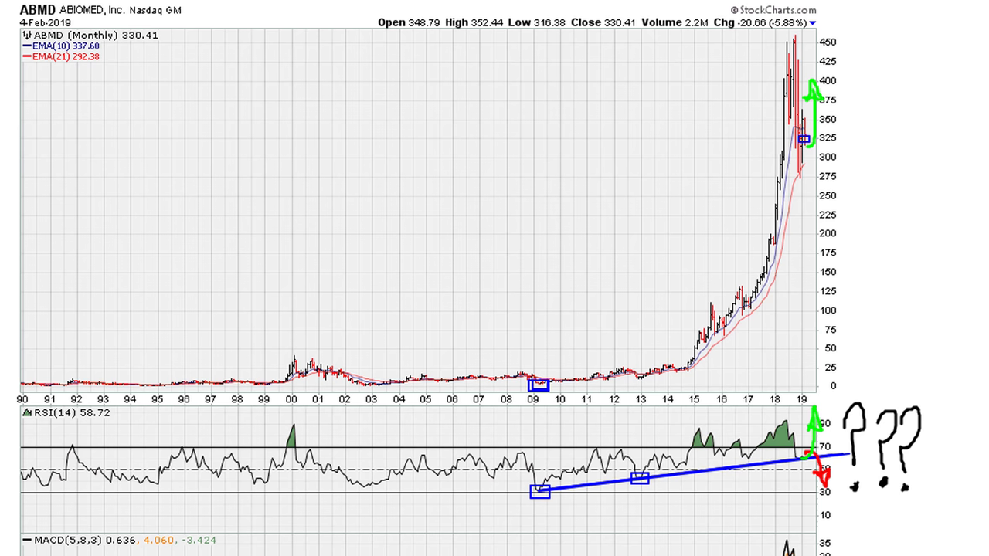
# Step: Switch to the three-year ABMD monthly chart and handwrite "3 YR MONTHLY" in black above the price bars
pyautogui.press('e')
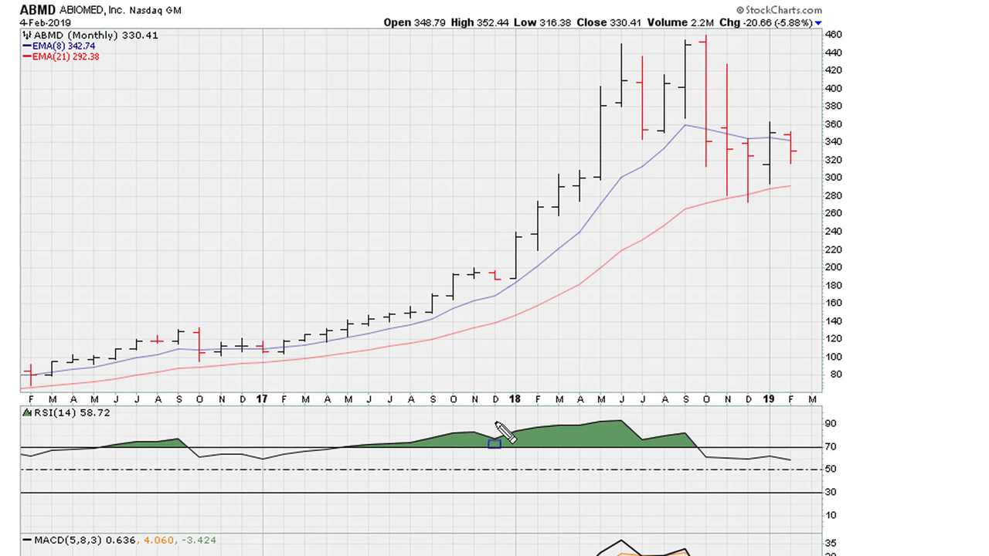
pyautogui.moveTo(177, 120); pyautogui.dragTo(206, 163)
pyautogui.moveTo(213, 117); pyautogui.dragTo(246, 150)
pyautogui.moveTo(258, 114)
pyautogui.mouseDown()
pyautogui.moveTo(247, 178)
pyautogui.moveTo(248, 166)
pyautogui.moveTo(271, 170)
pyautogui.mouseUp()
pyautogui.moveTo(259, 226)
pyautogui.mouseDown()
pyautogui.moveTo(257, 202)
pyautogui.moveTo(268, 251)
pyautogui.moveTo(310, 219)
pyautogui.moveTo(323, 225)
pyautogui.moveTo(337, 202)
pyautogui.moveTo(354, 214)
pyautogui.moveTo(382, 206)
pyautogui.moveTo(392, 151)
pyautogui.moveTo(404, 186)
pyautogui.moveTo(418, 190)
pyautogui.moveTo(411, 232)
pyautogui.mouseUp()
# Step: Box the December 2018 close in red and handwrite its price, 325.04, below the bars
pyautogui.moveTo(740, 153); pyautogui.dragTo(761, 160)
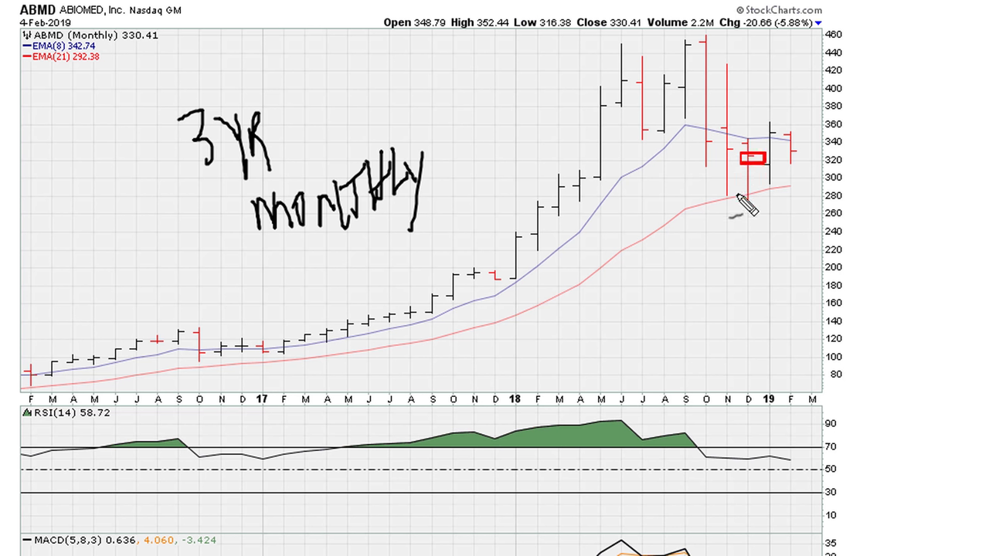
pyautogui.moveTo(653, 255)
pyautogui.mouseDown()
pyautogui.moveTo(663, 292)
pyautogui.moveTo(685, 265)
pyautogui.moveTo(707, 289)
pyautogui.moveTo(731, 252)
pyautogui.moveTo(725, 284)
pyautogui.mouseUp()
pyautogui.click(745, 268)
pyautogui.moveTo(759, 257); pyautogui.dragTo(764, 248)
pyautogui.moveTo(786, 235)
pyautogui.mouseDown()
pyautogui.moveTo(784, 254)
pyautogui.moveTo(800, 255)
pyautogui.moveTo(790, 279)
pyautogui.mouseUp()
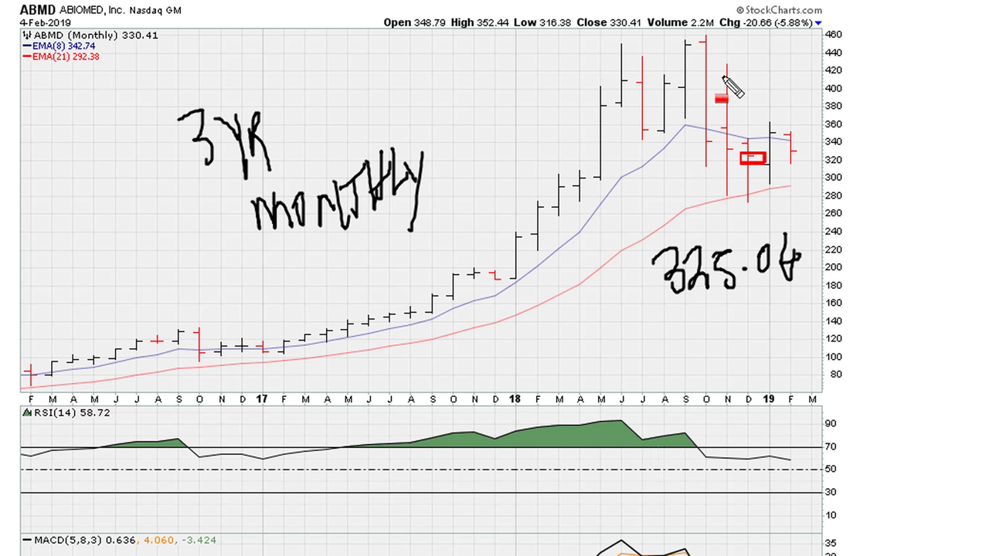
# Step: Draw red horizontal lines at the December 2018 close and along the RSI lows near 60, with a black downward arrow at the price line
pyautogui.moveTo(763, 159); pyautogui.dragTo(859, 160)
pyautogui.moveTo(805, 146)
pyautogui.mouseDown()
pyautogui.moveTo(821, 189)
pyautogui.moveTo(829, 176)
pyautogui.mouseUp()
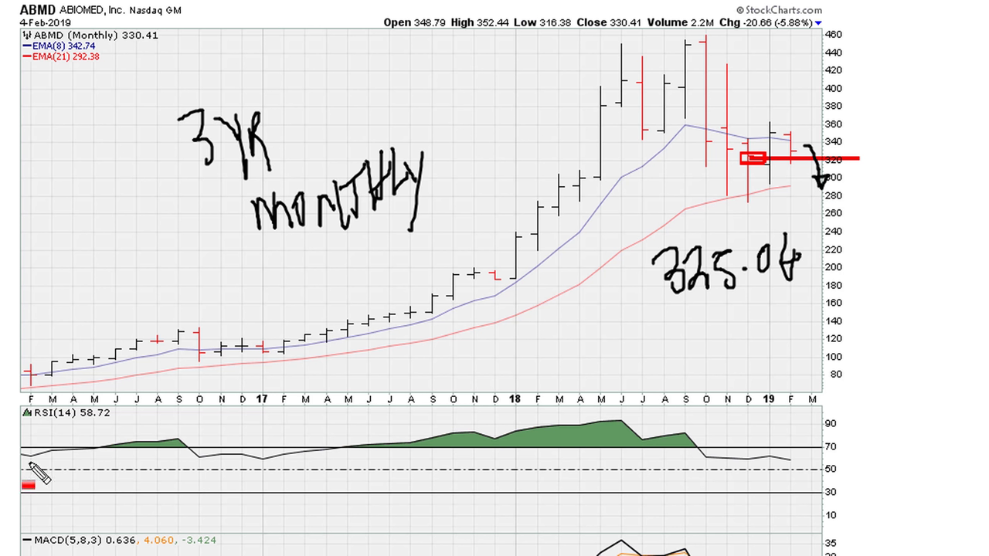
pyautogui.moveTo(23, 459)
pyautogui.mouseDown()
pyautogui.moveTo(764, 501)
pyautogui.moveTo(878, 462)
pyautogui.mouseUp()
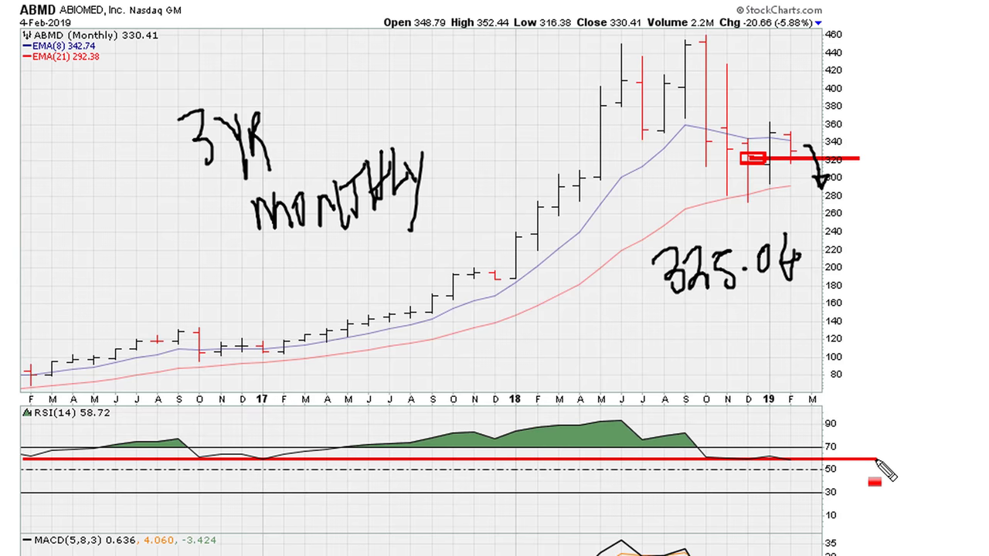
# Step: Clear the markup and draw a red horizontal line across the MACD(5,8,3) pane at its current low near zero
pyautogui.press('Escape')
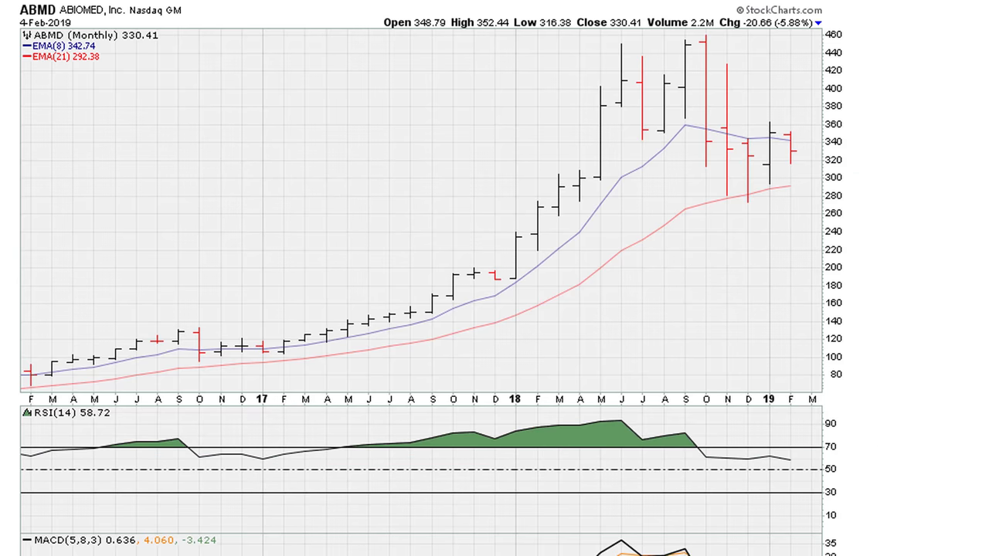
pyautogui.scroll(-5, 495, 278)
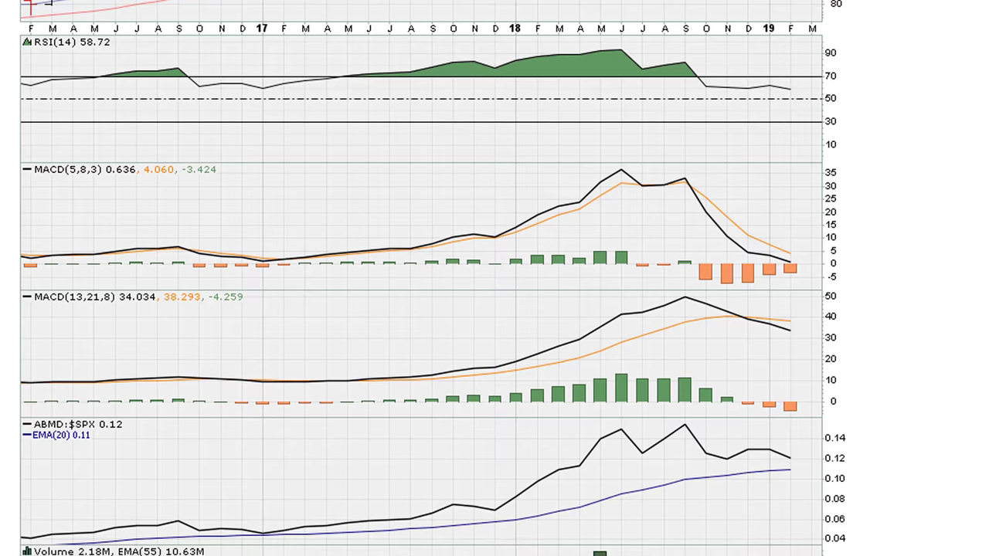
pyautogui.moveTo(34, 262)
pyautogui.mouseDown()
pyautogui.moveTo(722, 320)
pyautogui.moveTo(891, 264)
pyautogui.mouseUp()
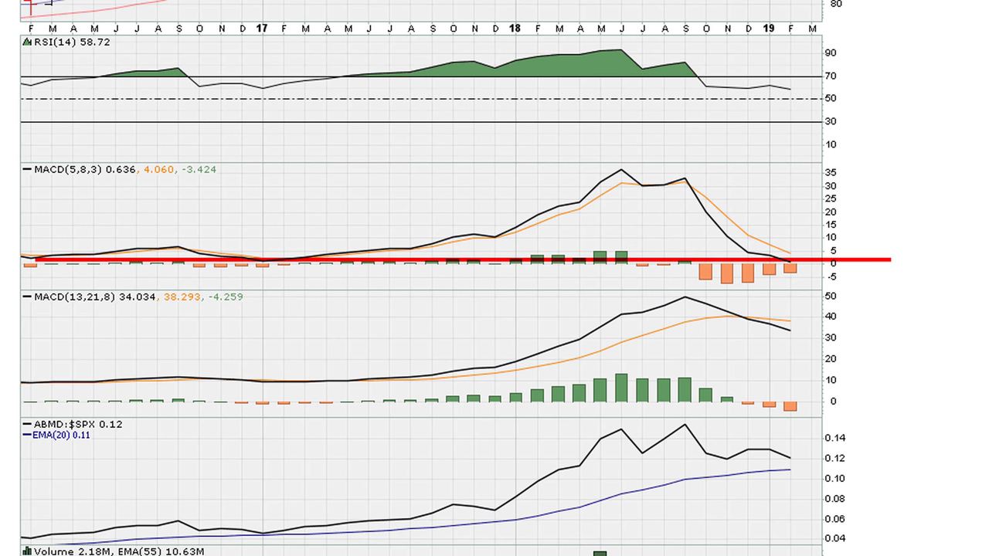